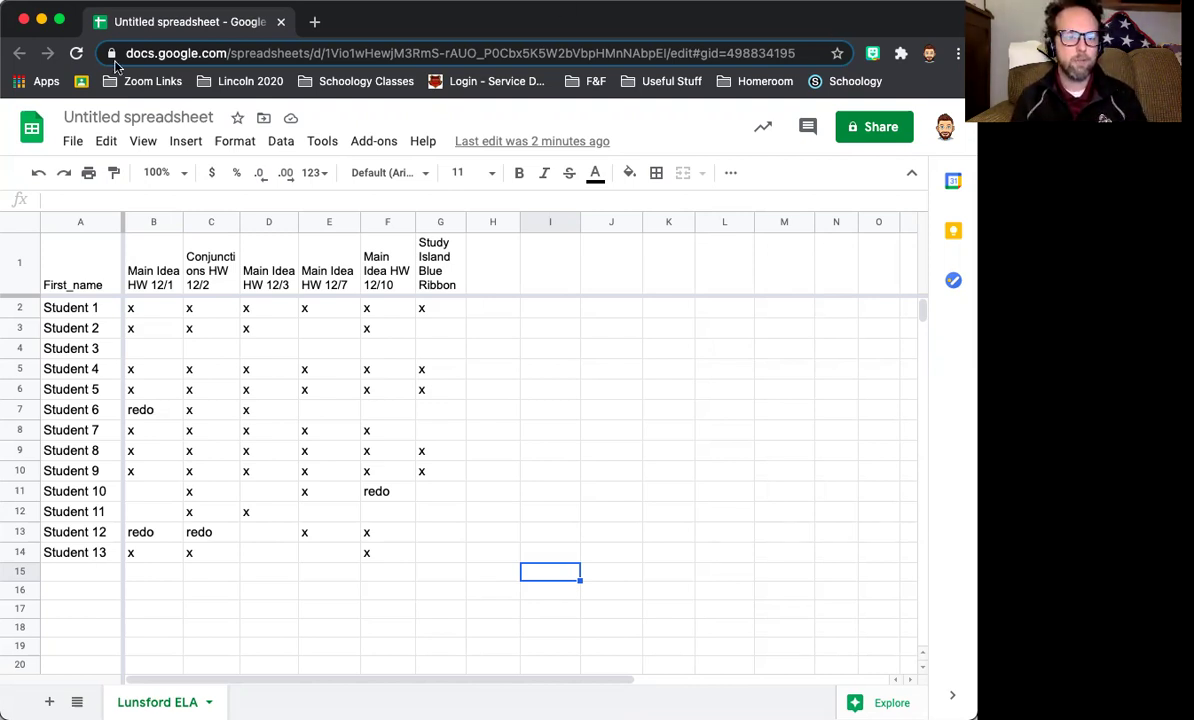
Look over the student names, assignment headings and homework mark cells in the tracker
drag(72, 308, 72, 556)
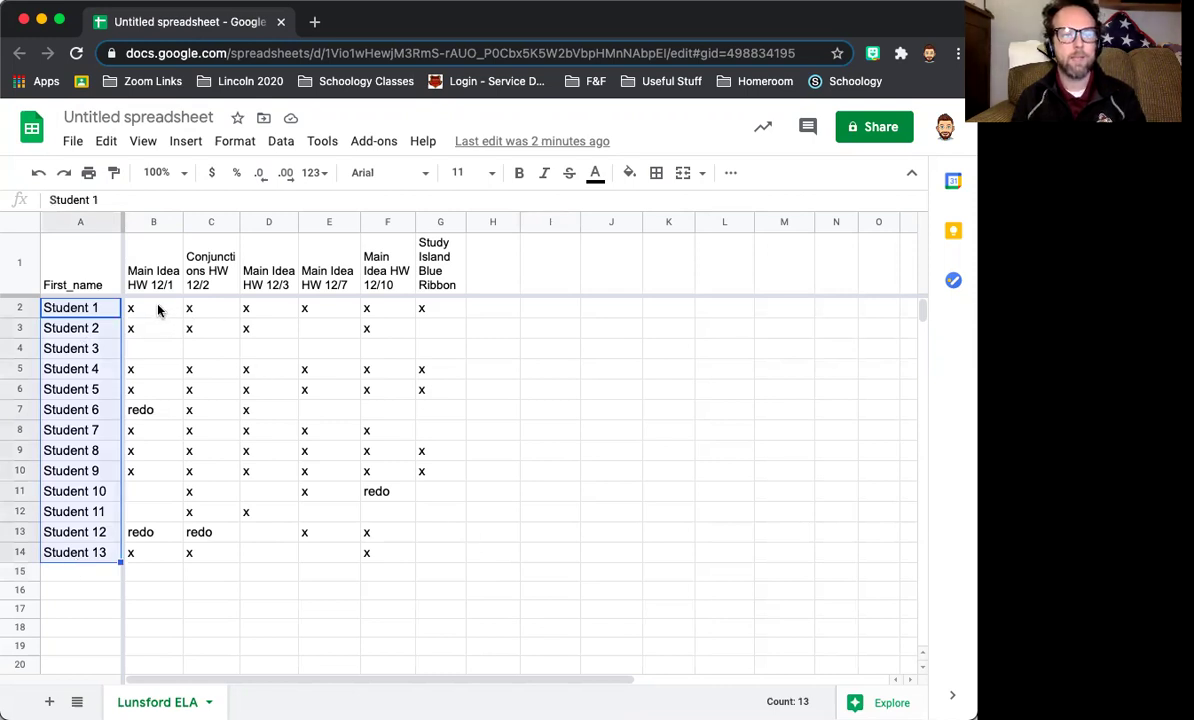
click(157, 258)
click(224, 245)
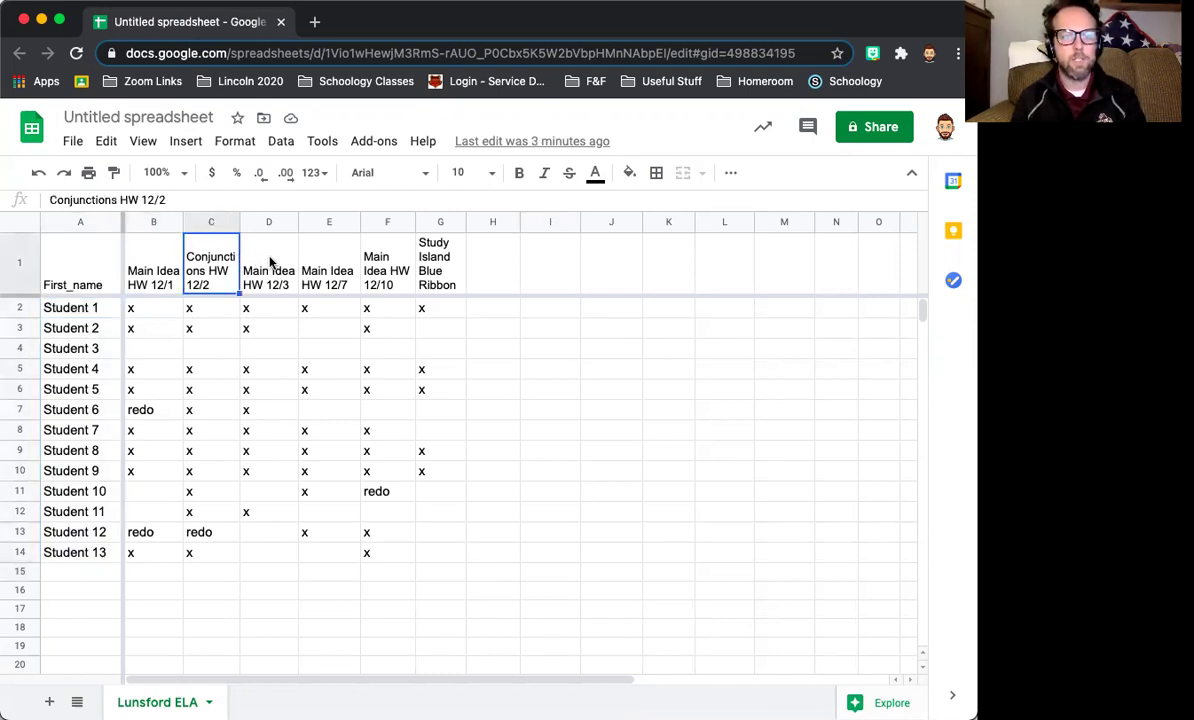
click(254, 246)
click(346, 262)
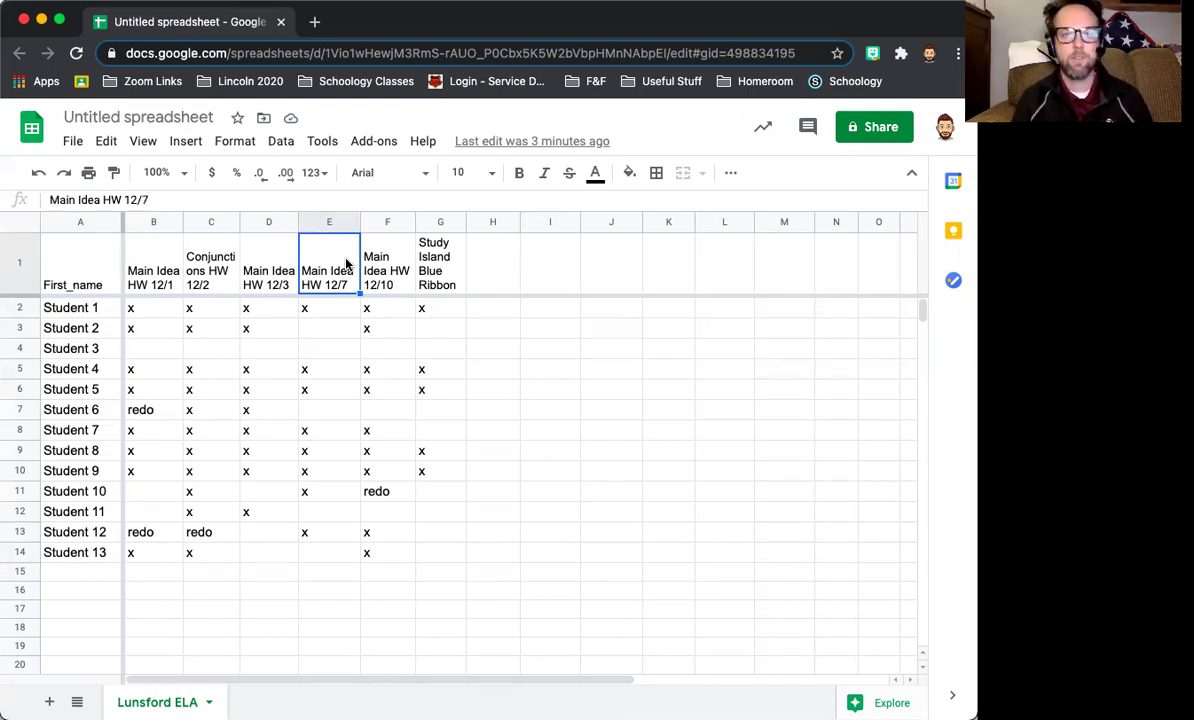
click(152, 309)
click(211, 326)
click(253, 326)
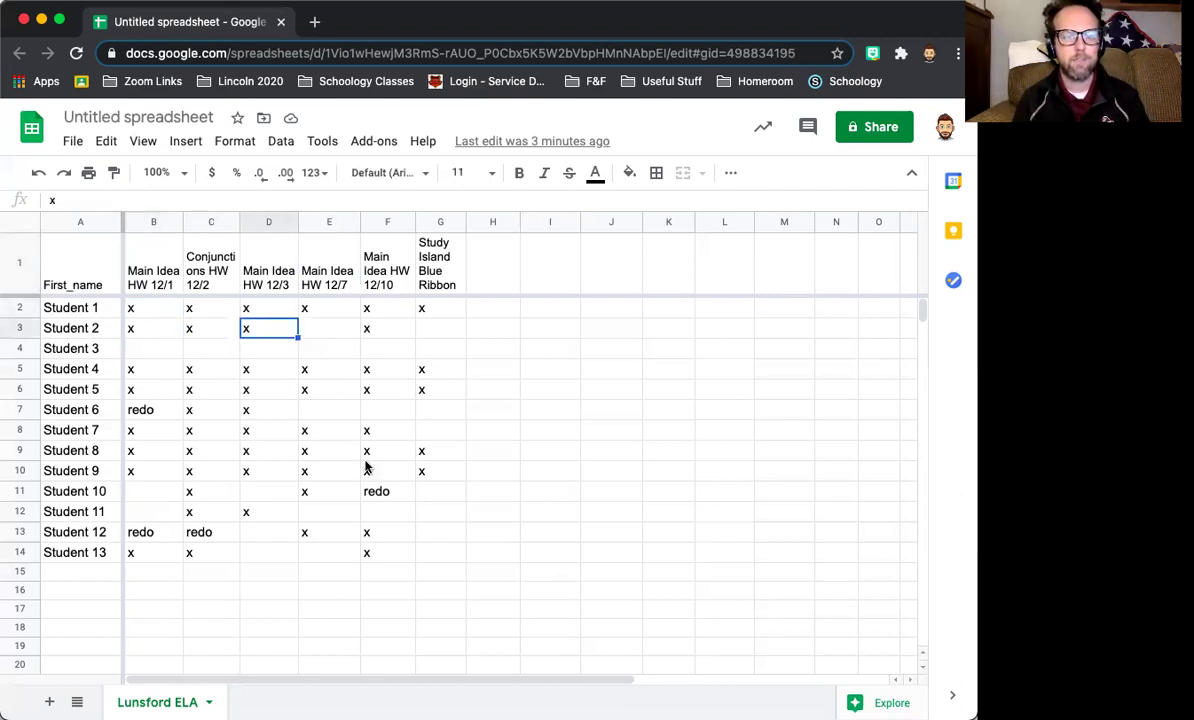
click(375, 470)
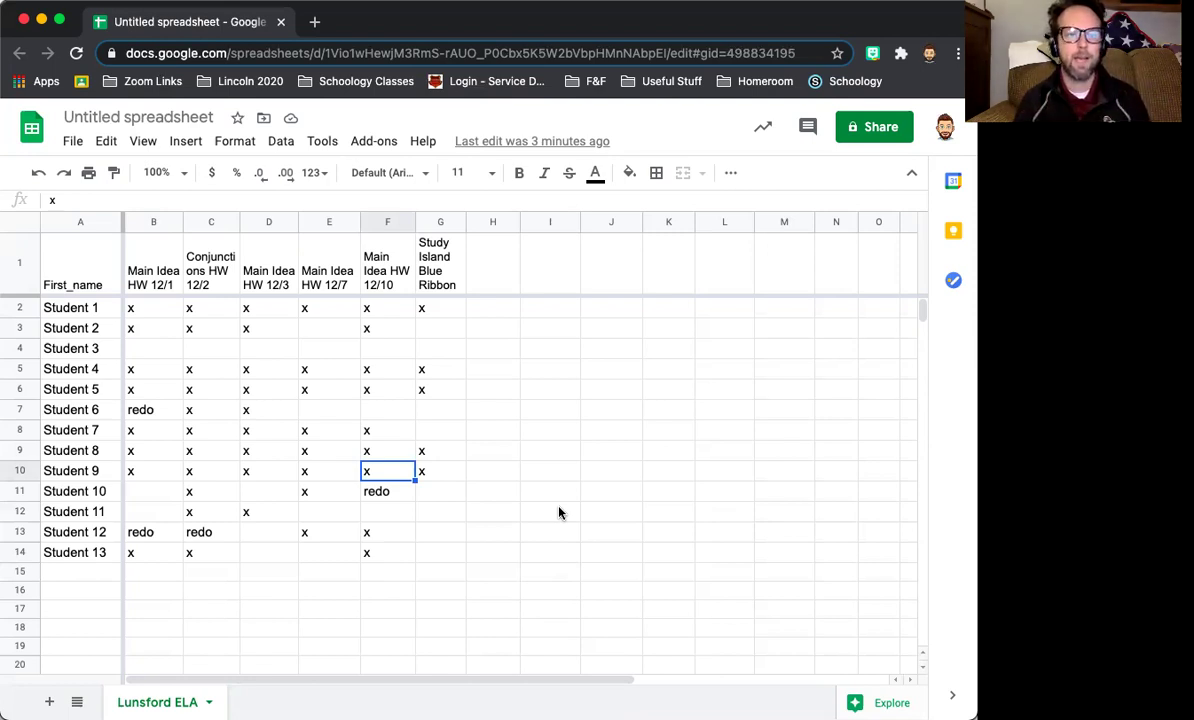
Select the marks range B2:G14 and start a conditional formatting rule for it
click(156, 309)
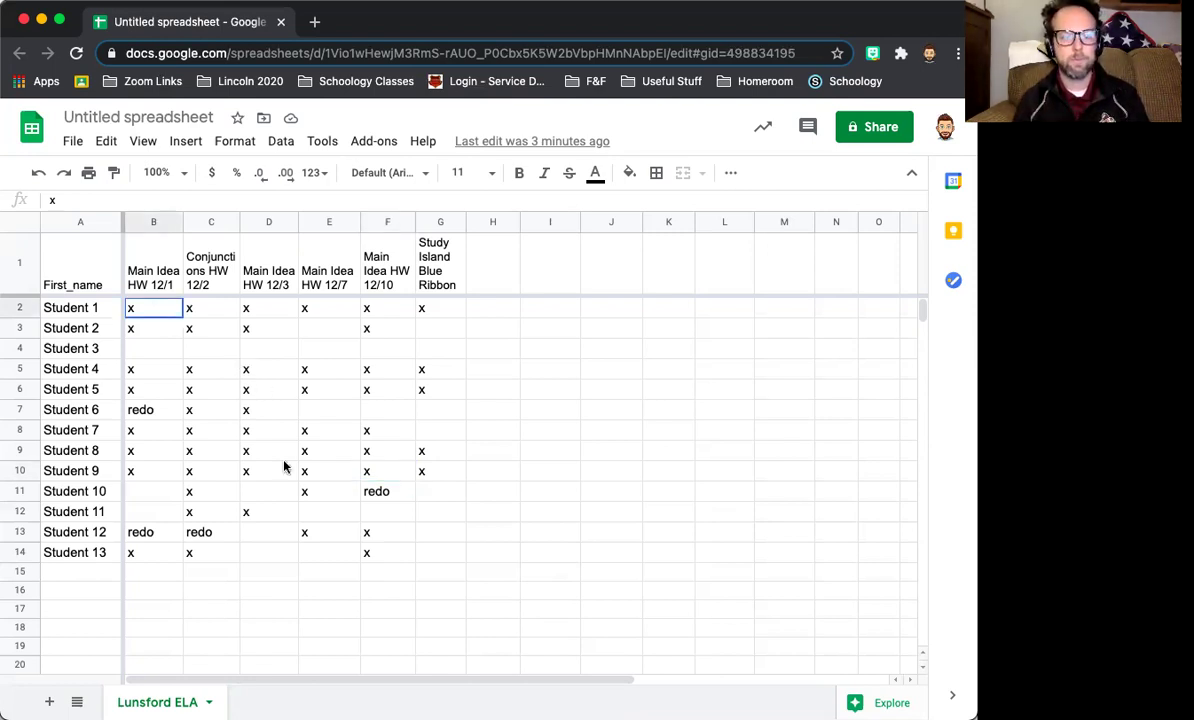
drag(405, 560, 437, 560)
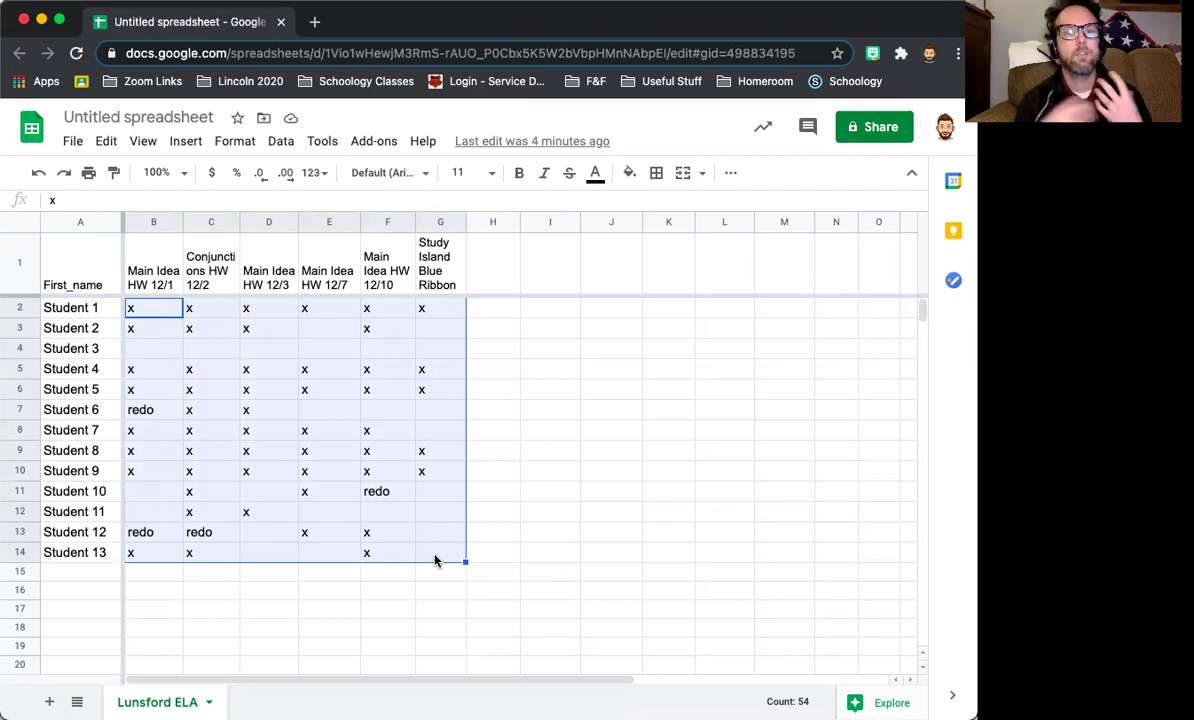
click(236, 143)
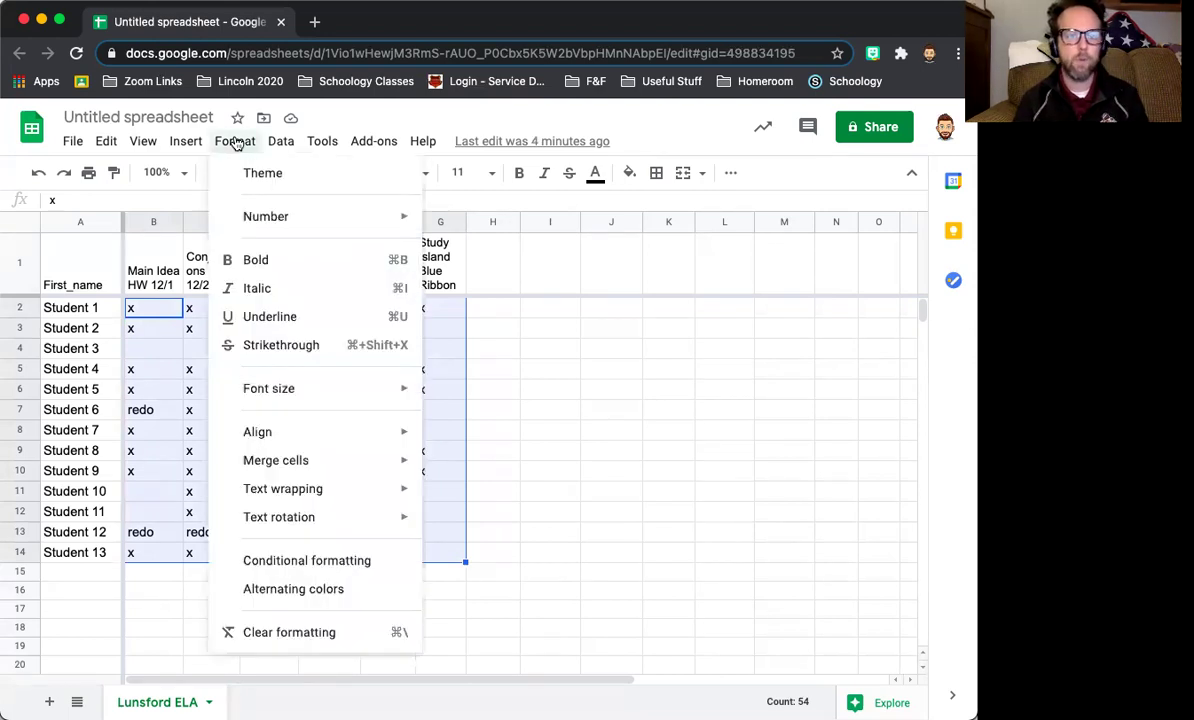
click(308, 562)
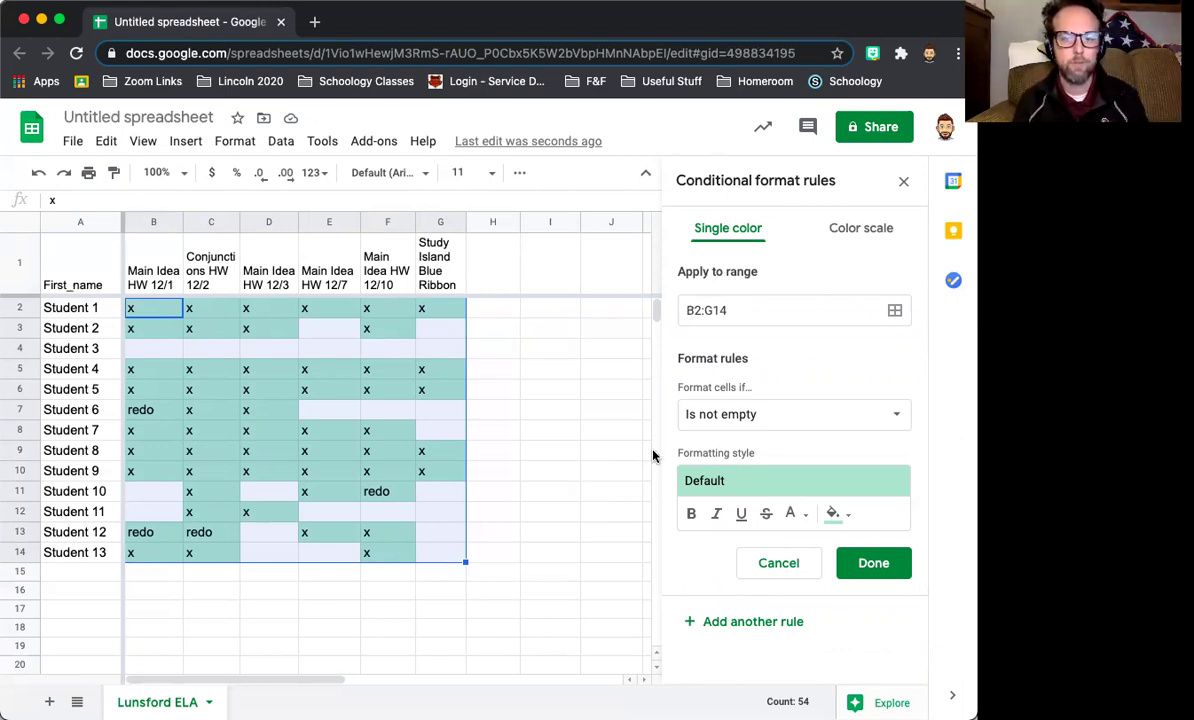
Change the B2:G14 rule condition to Is empty with the red preset style, and save it
click(783, 419)
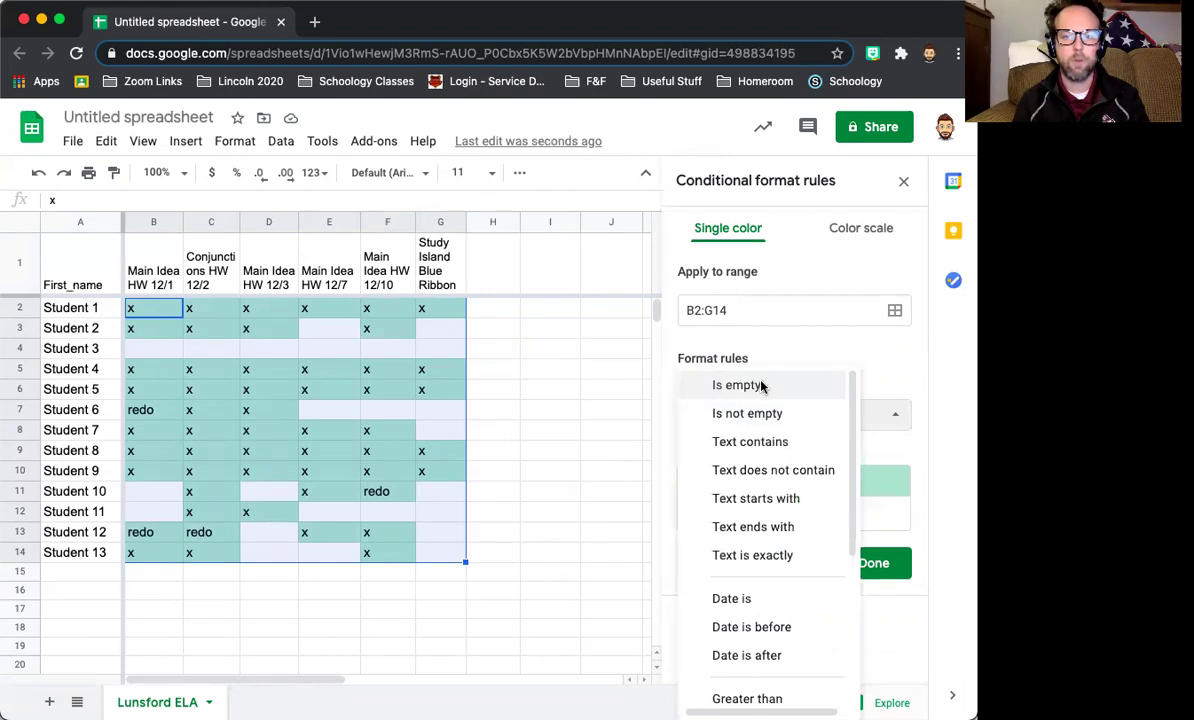
click(760, 387)
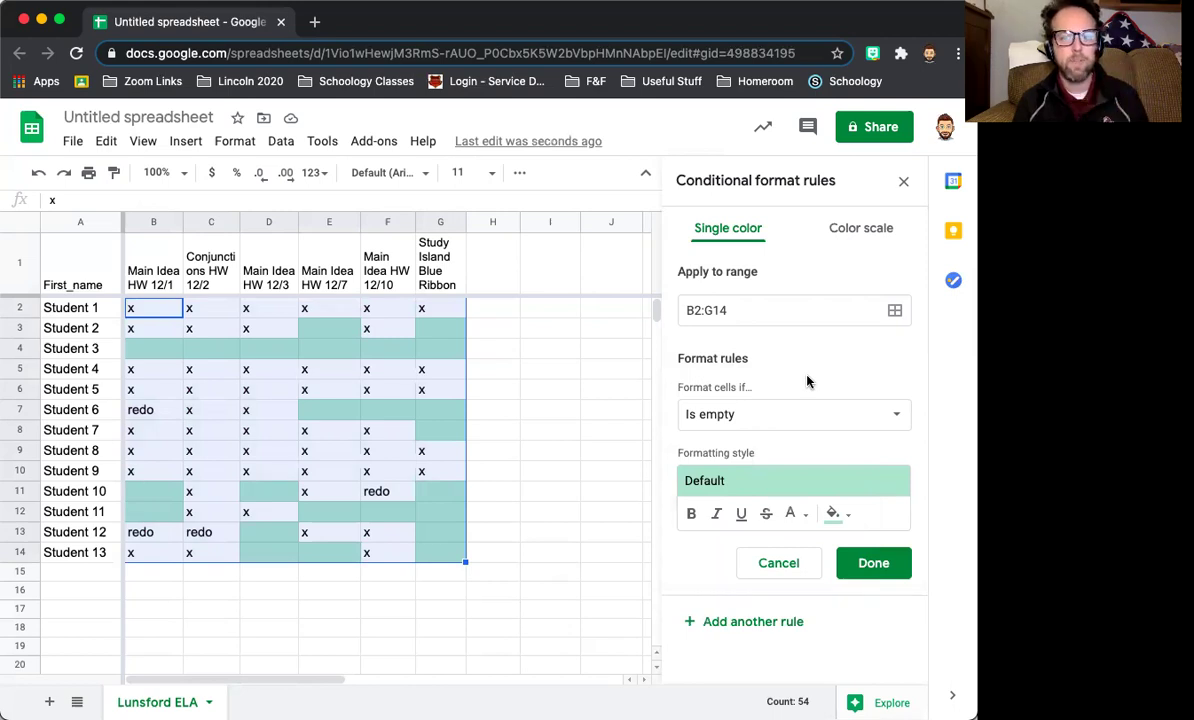
click(840, 483)
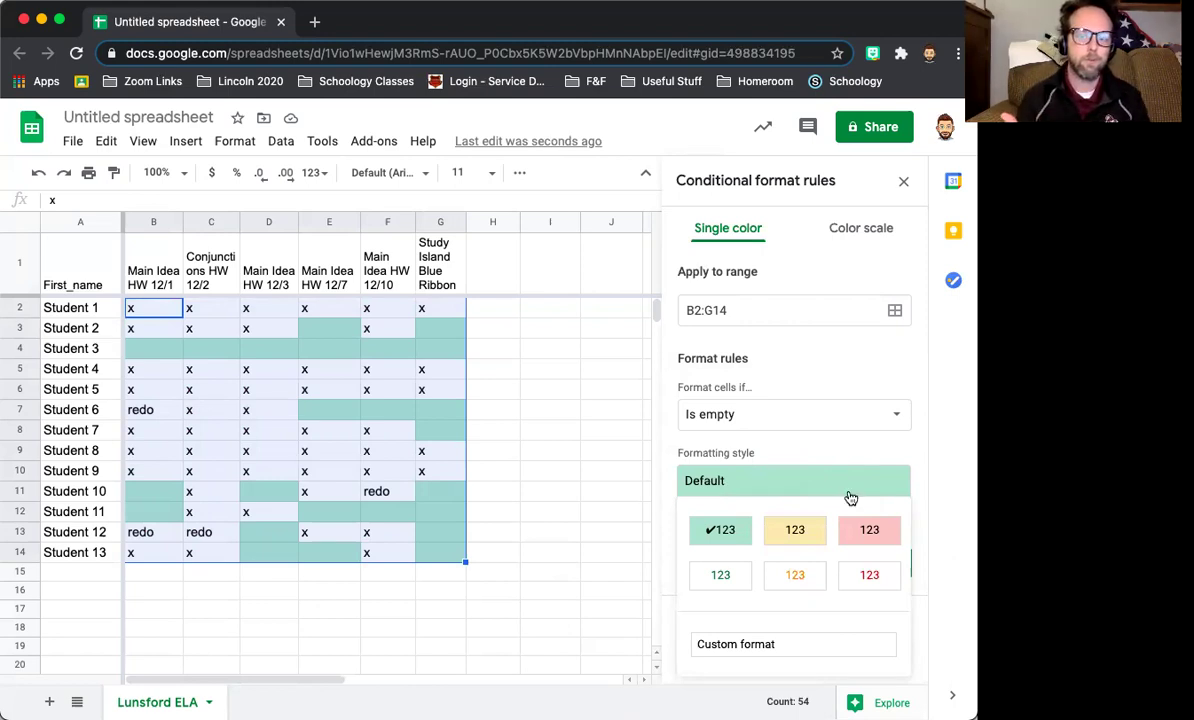
click(869, 531)
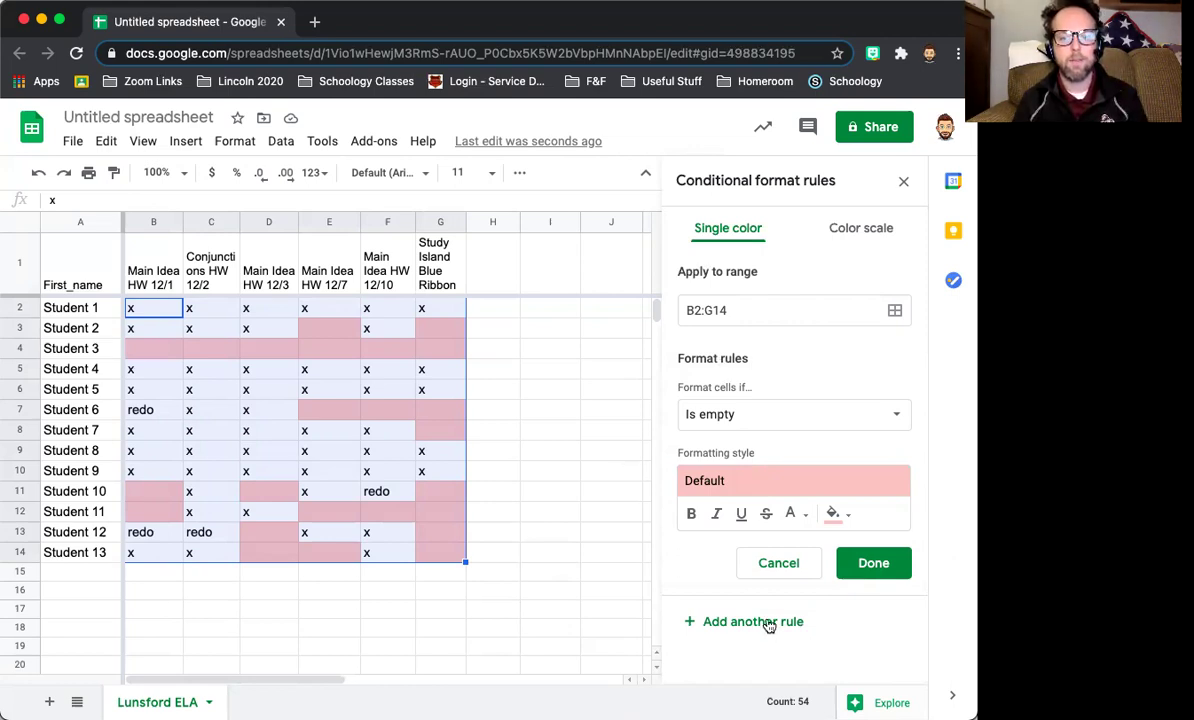
click(880, 562)
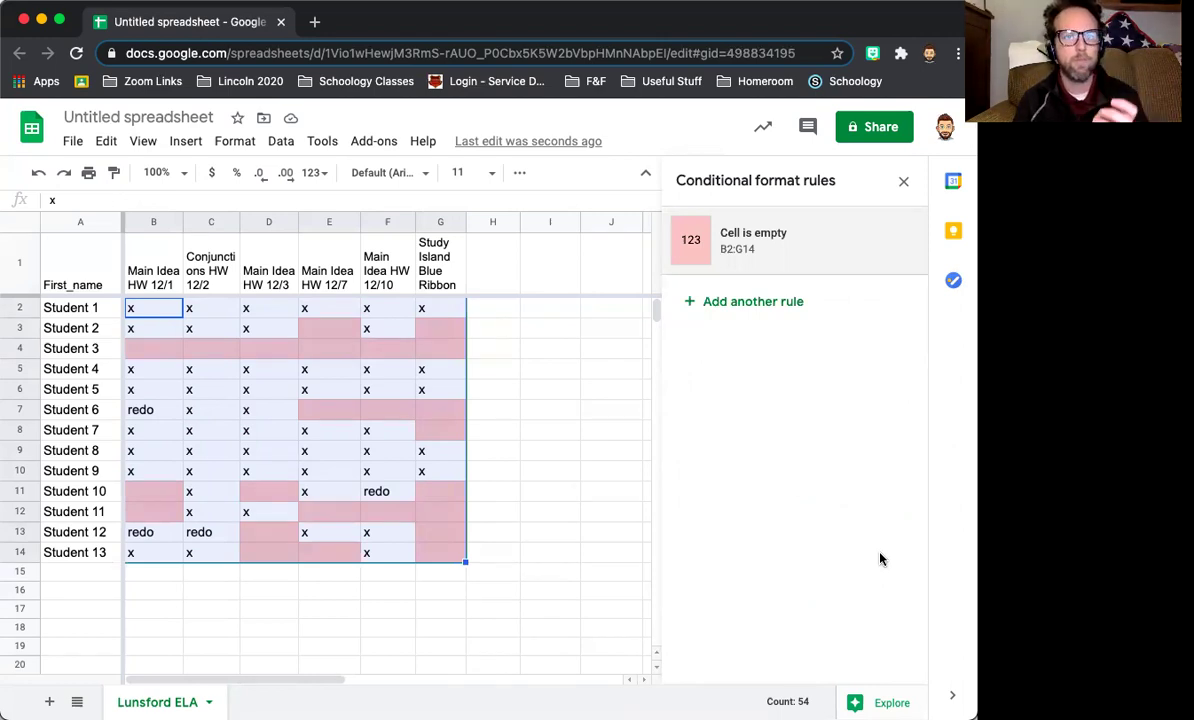
Add a Text contains 'redo' rule with the yellow preset style and save it
click(742, 305)
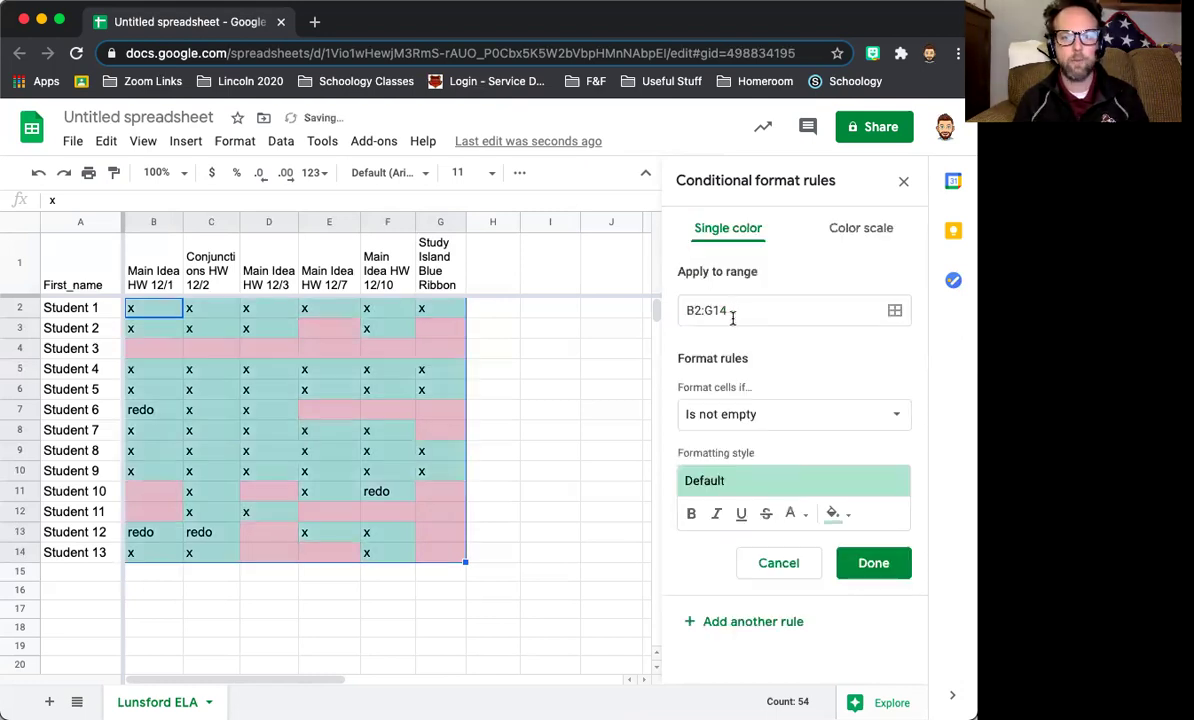
click(760, 415)
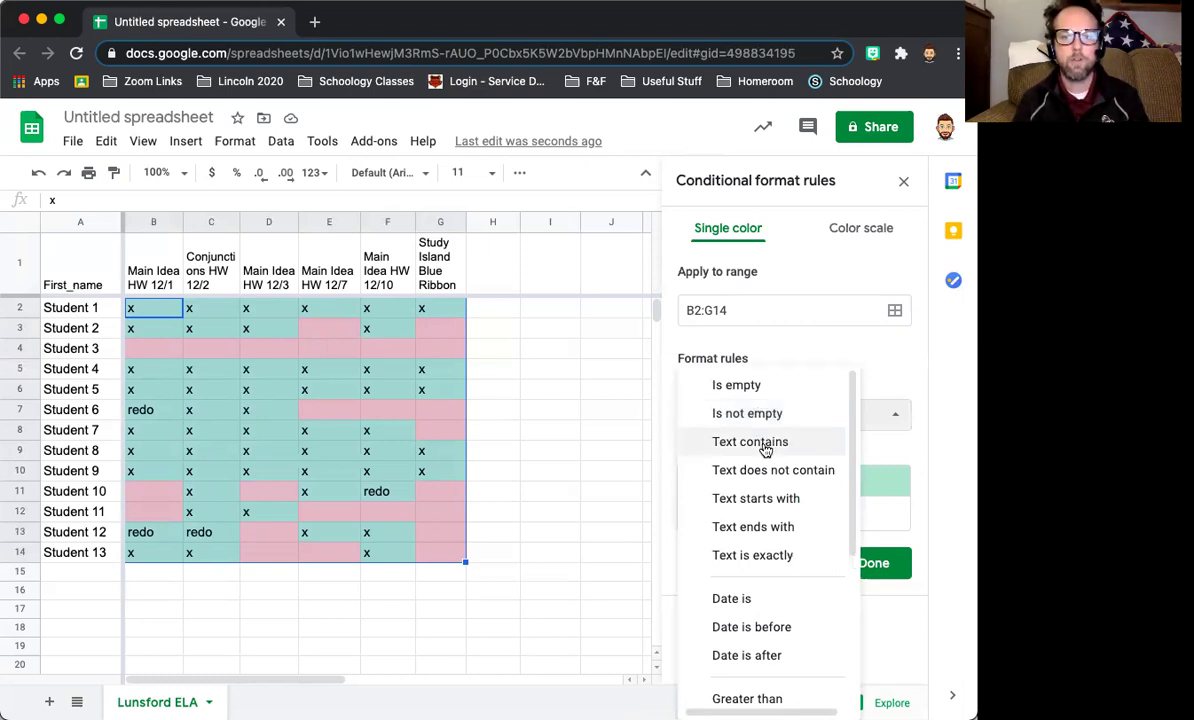
click(748, 442)
click(746, 450)
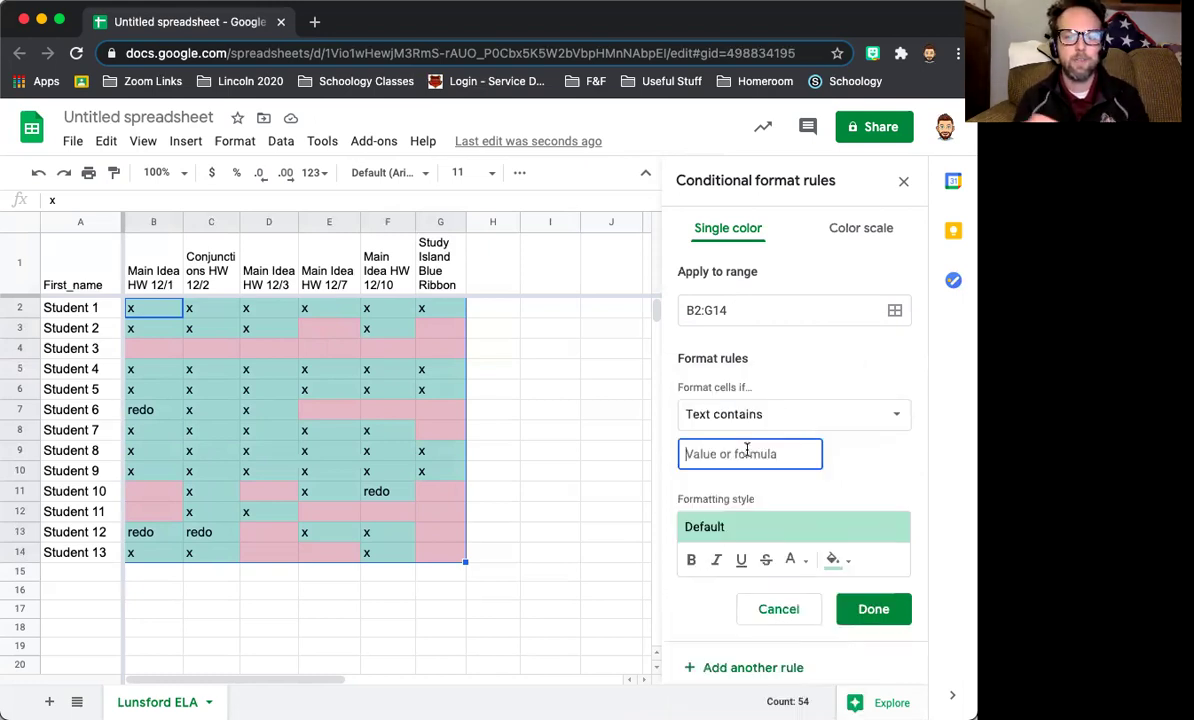
text(redo)
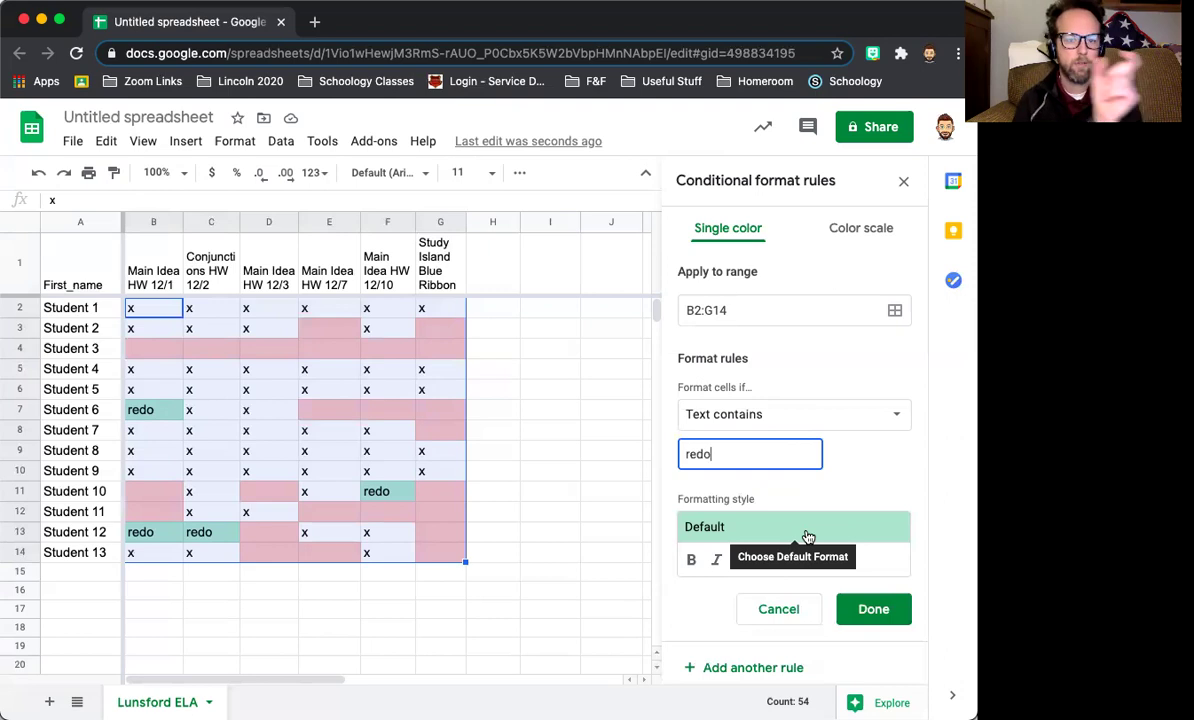
click(805, 534)
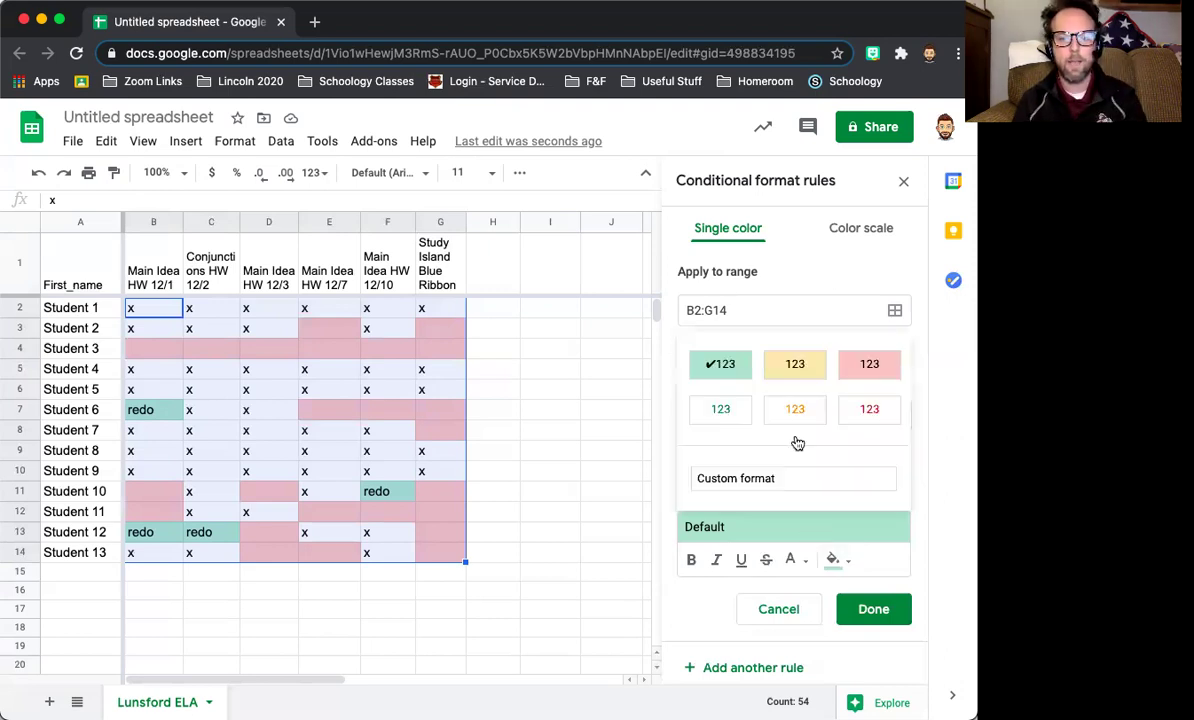
click(795, 368)
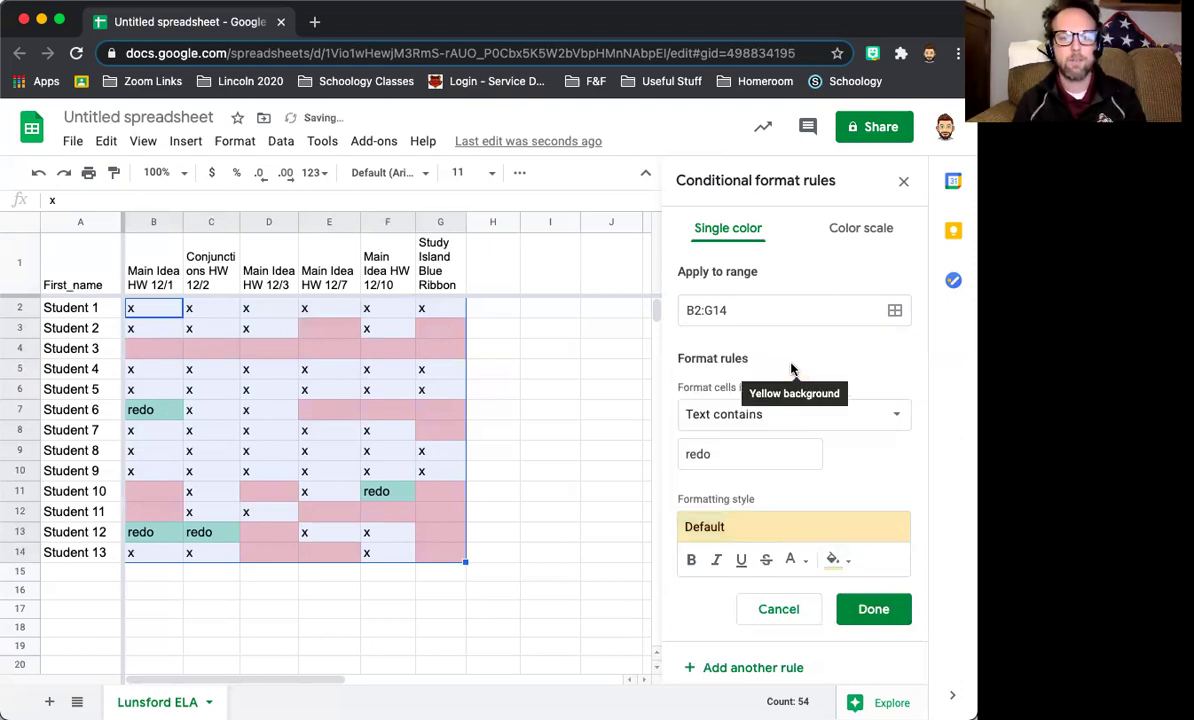
click(873, 608)
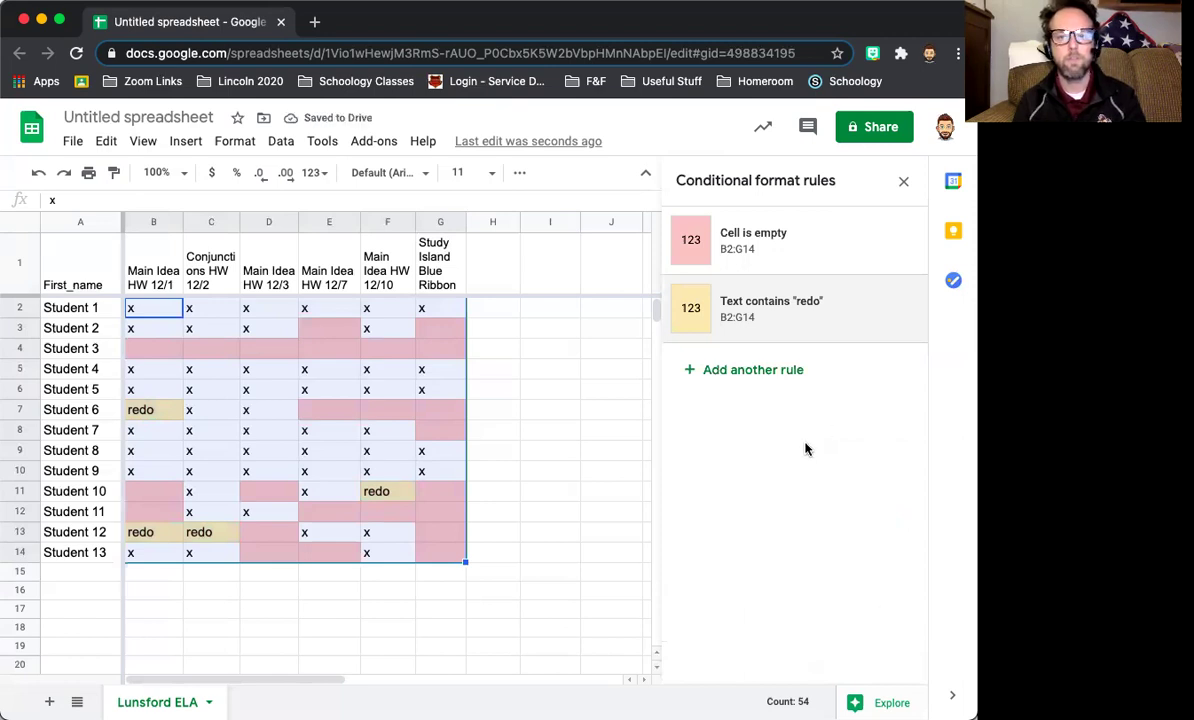
Close the Conditional format rules sidebar and click away from the table to deselect B2:G14
click(903, 181)
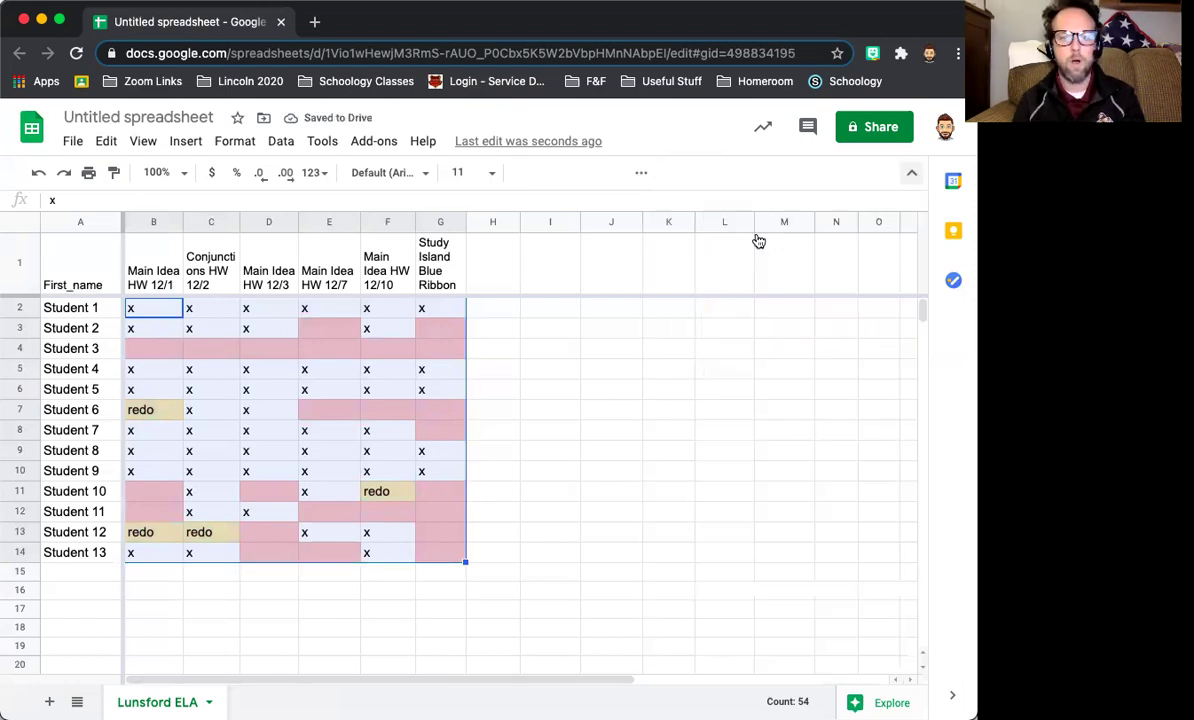
click(546, 398)
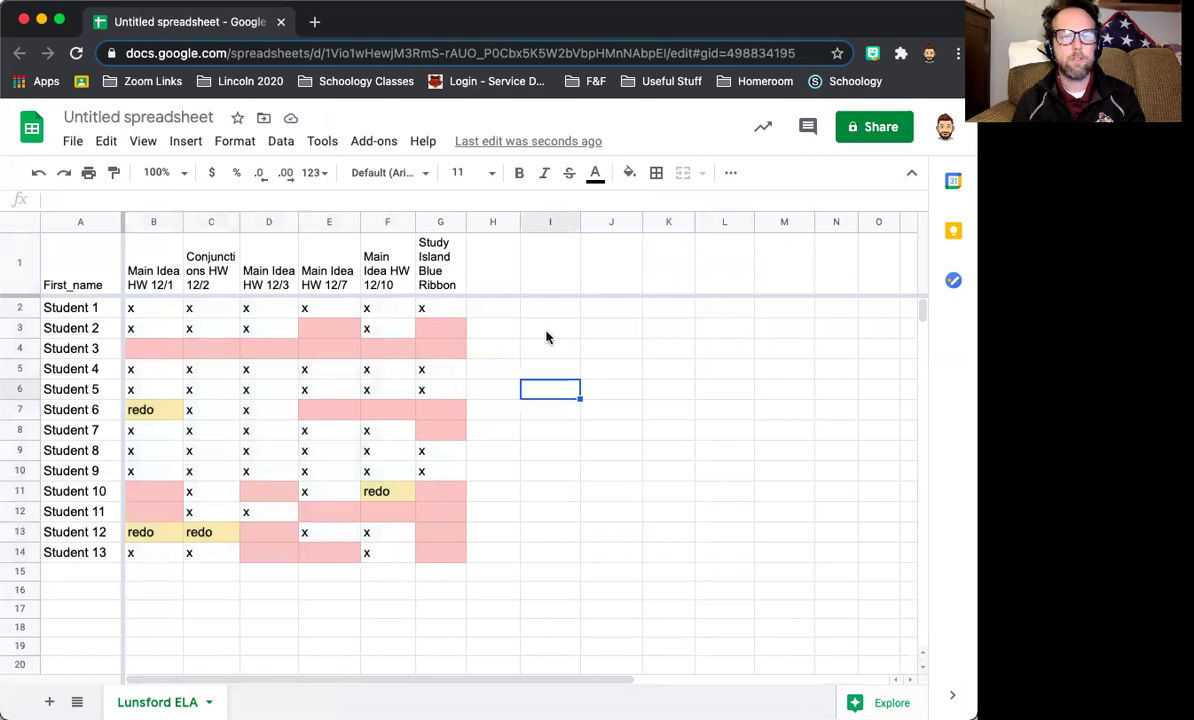
click(703, 392)
click(612, 532)
click(787, 558)
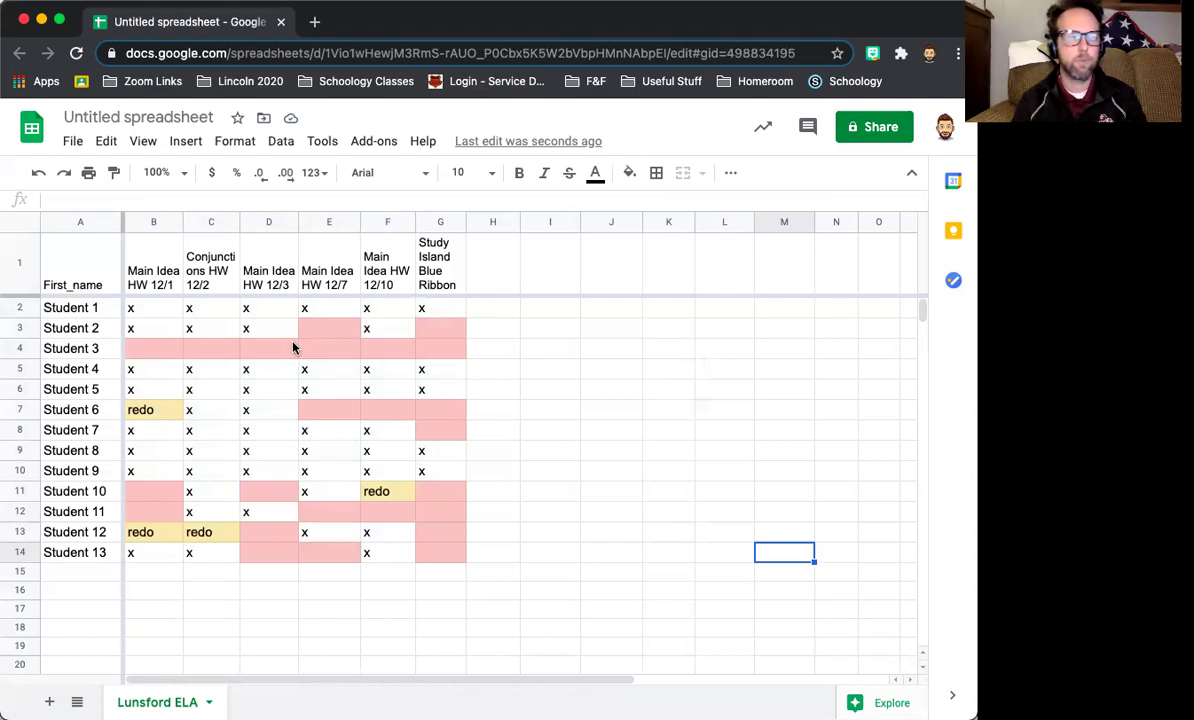
Enter x in Student 3's cells C4, D4 and E4
click(215, 354)
text(x)
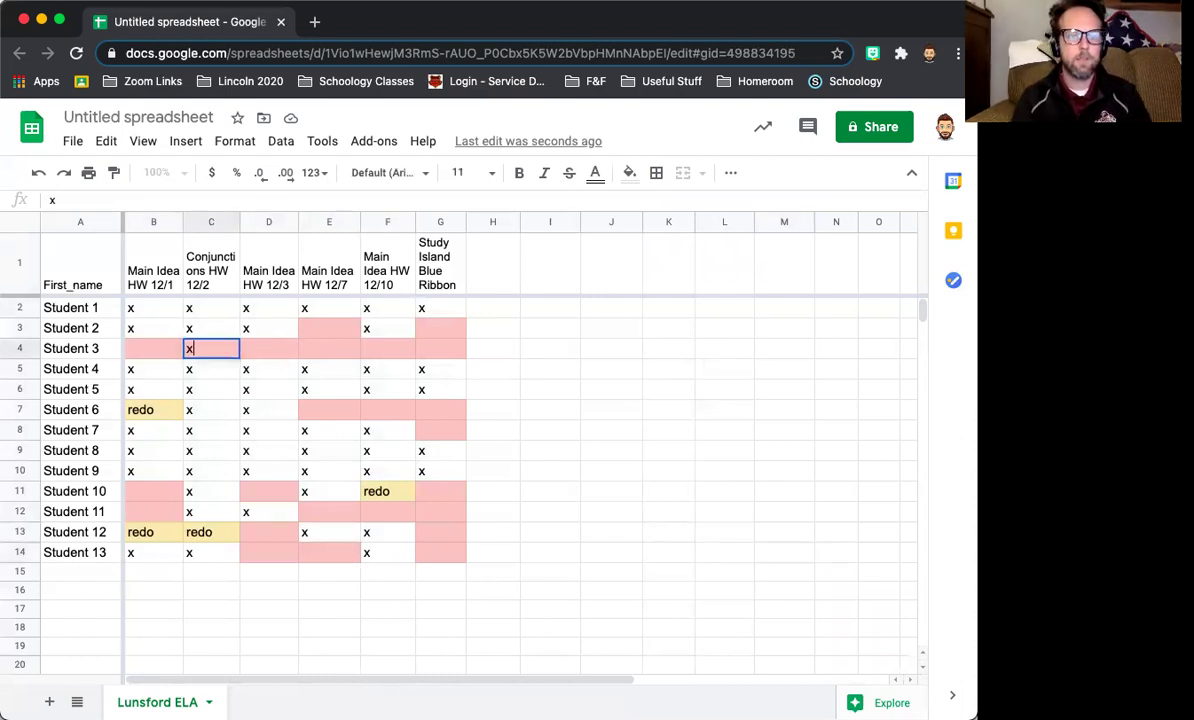
key(Tab)
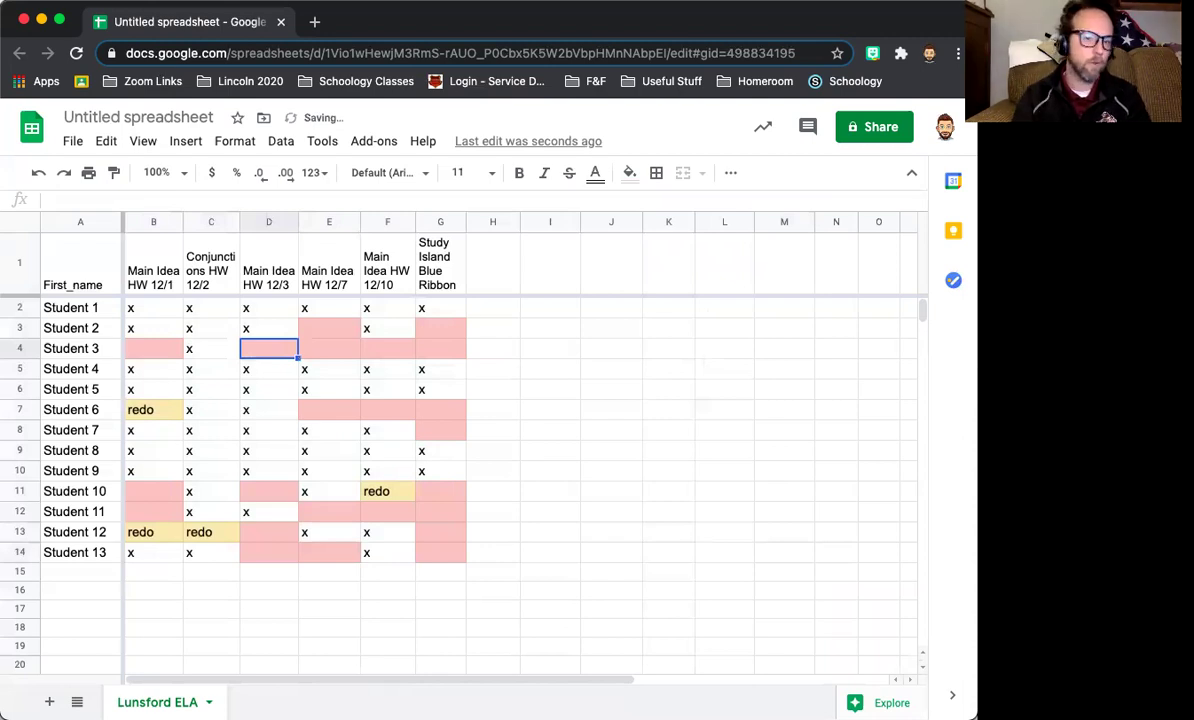
text(x)
key(Tab)
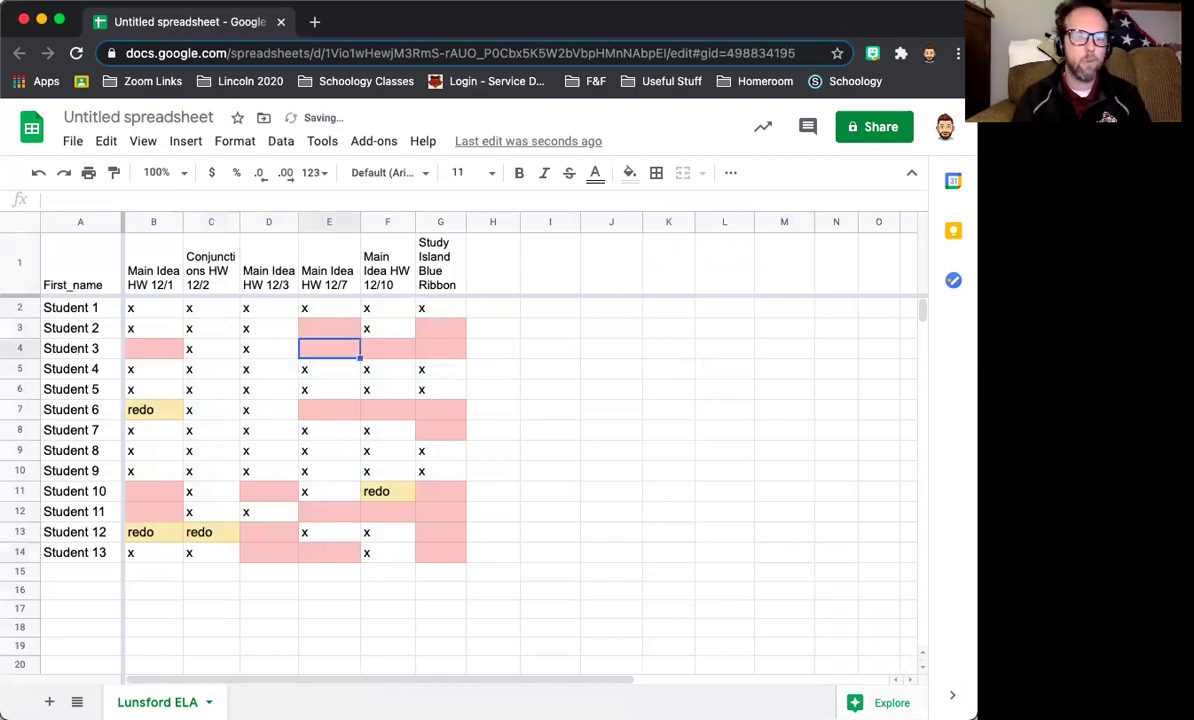
text(x)
key(Tab)
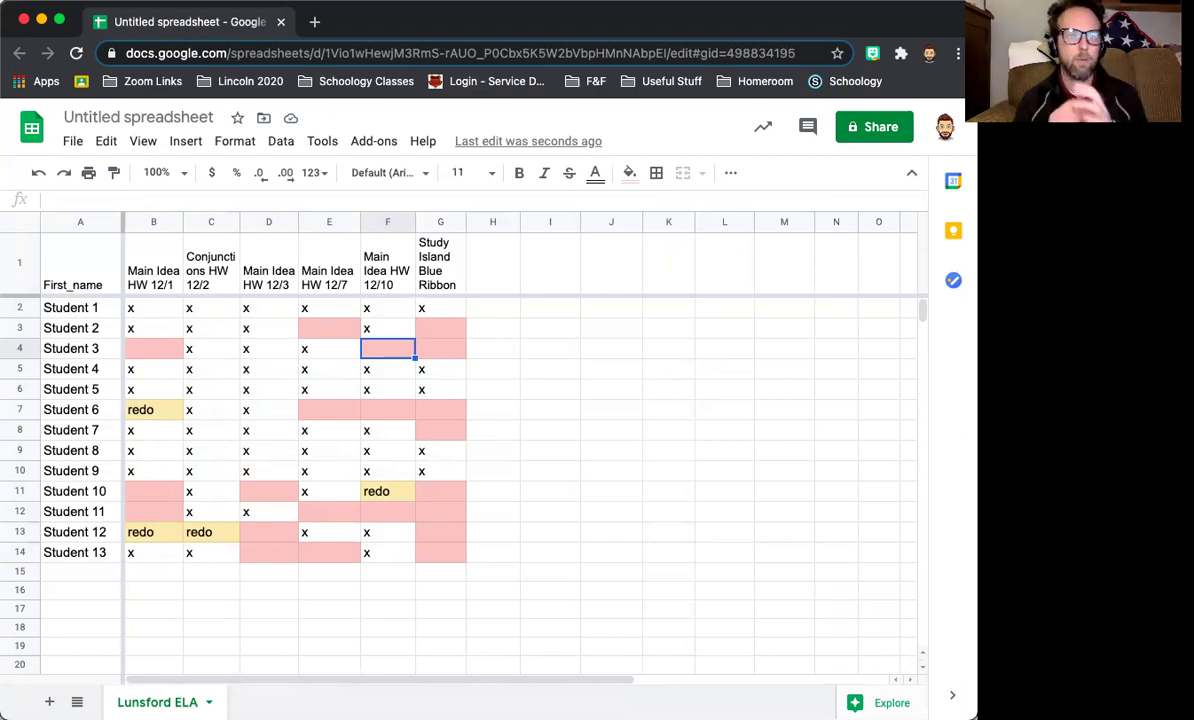
Replace Student 3's D4 mark with 'redo'
click(262, 354)
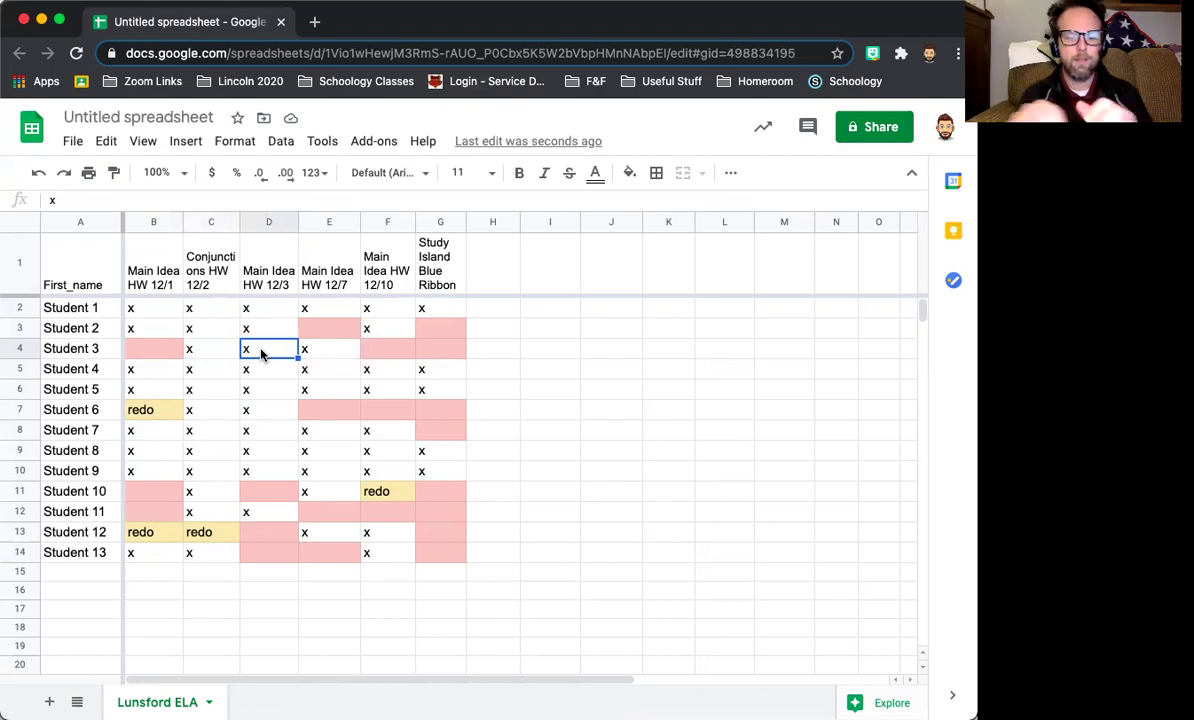
text(redo)
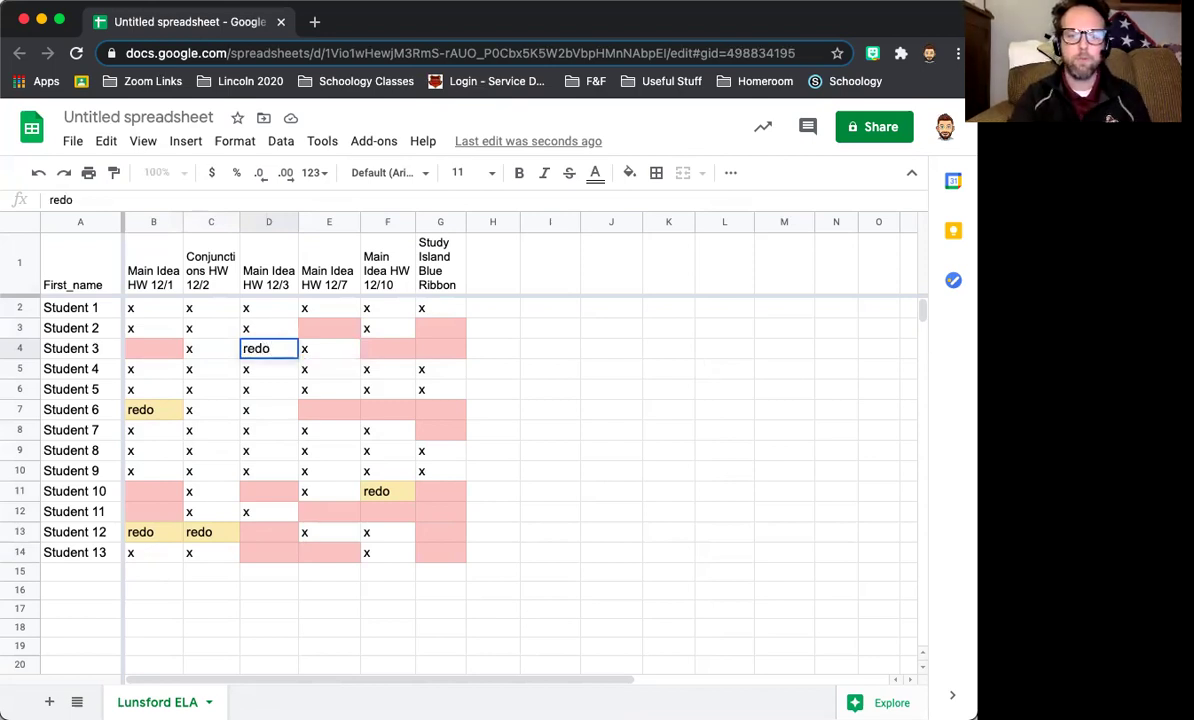
key(Return)
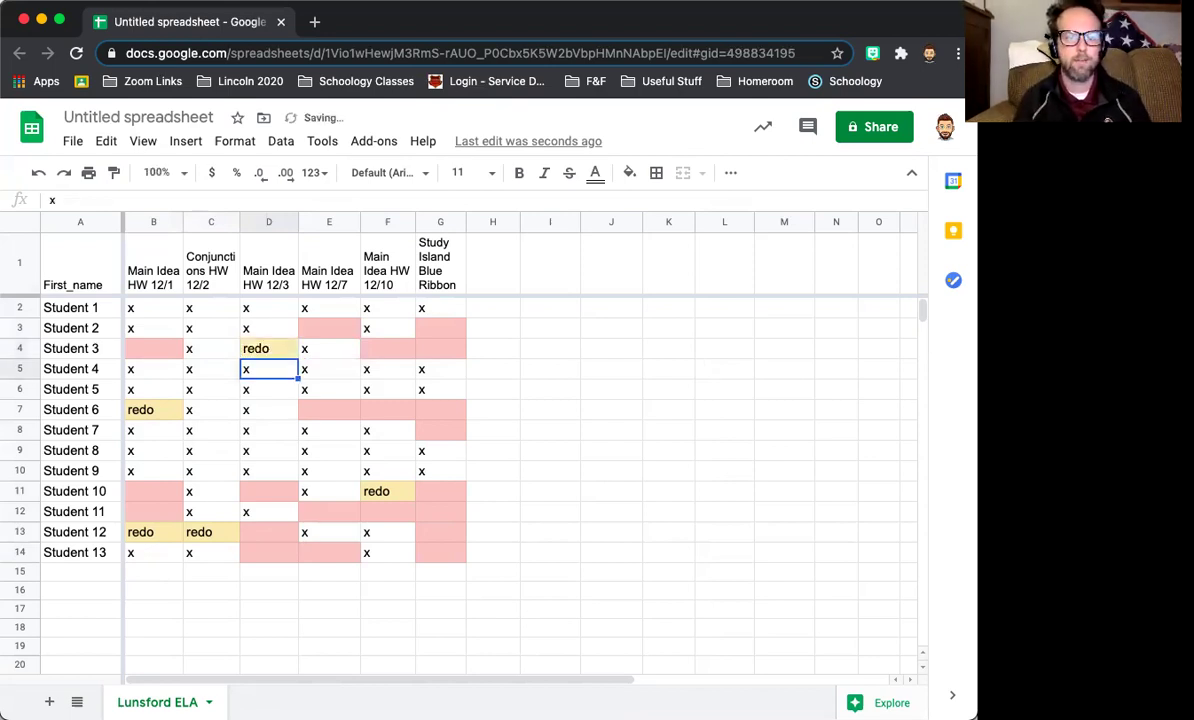